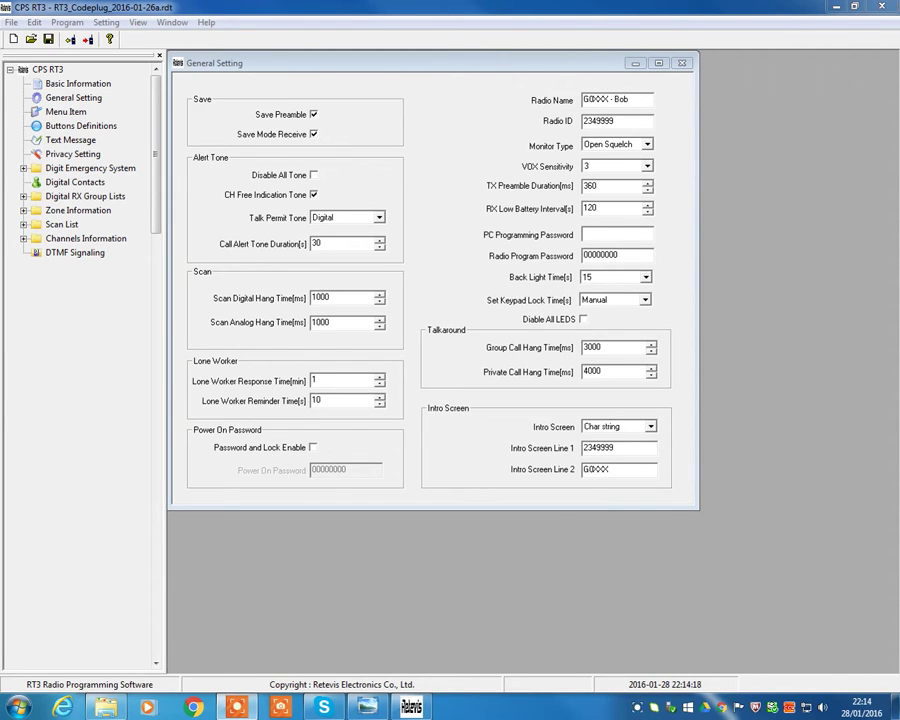
Close the general settings and read the stored data from the connected radio.
left_click(682, 63)
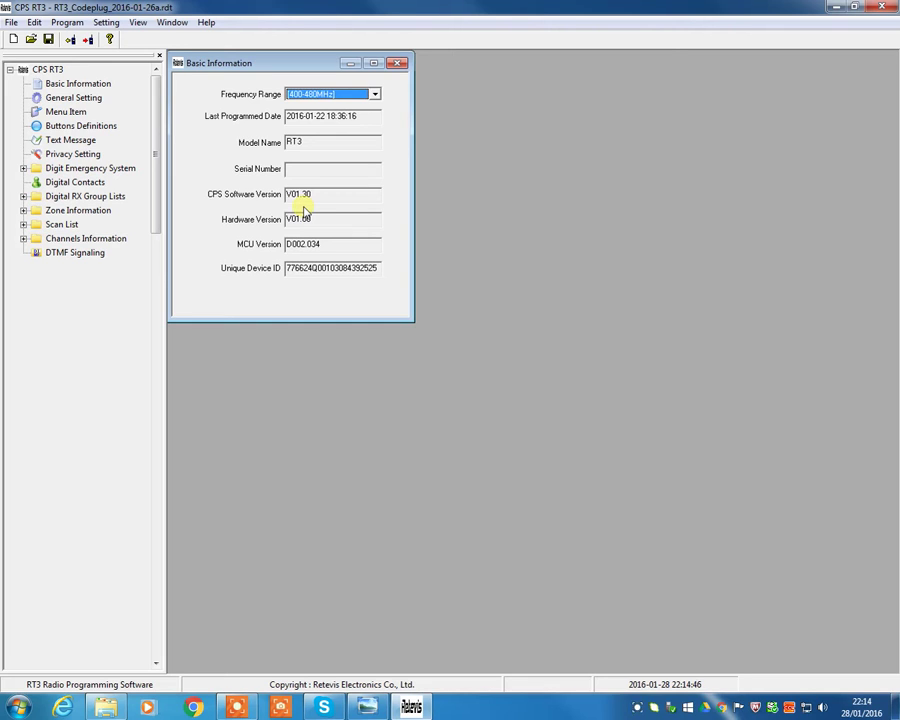
left_click(70, 39)
left_click(408, 387)
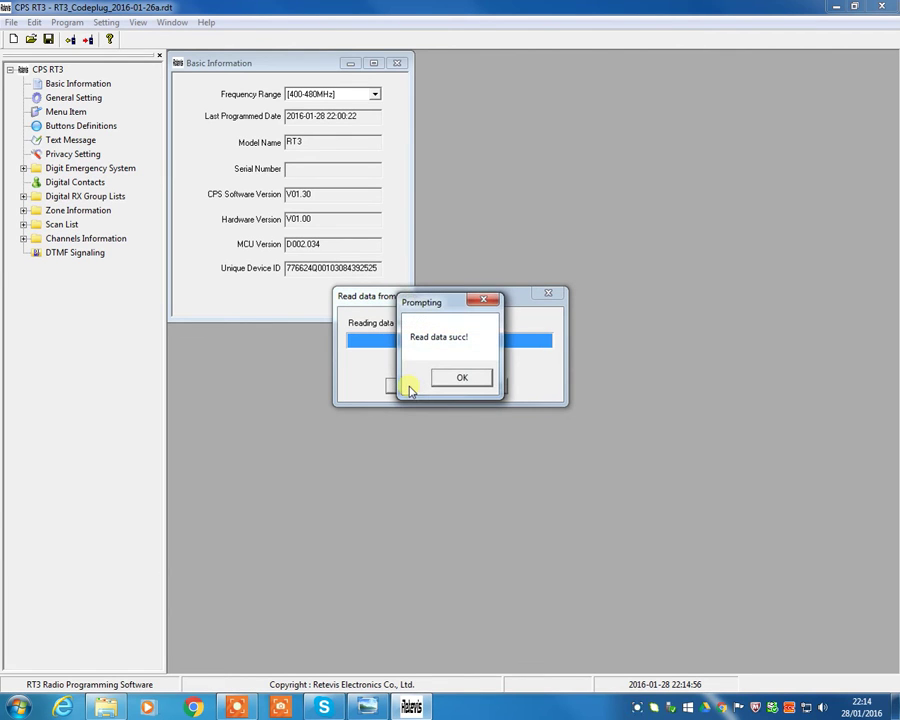
left_click(460, 380)
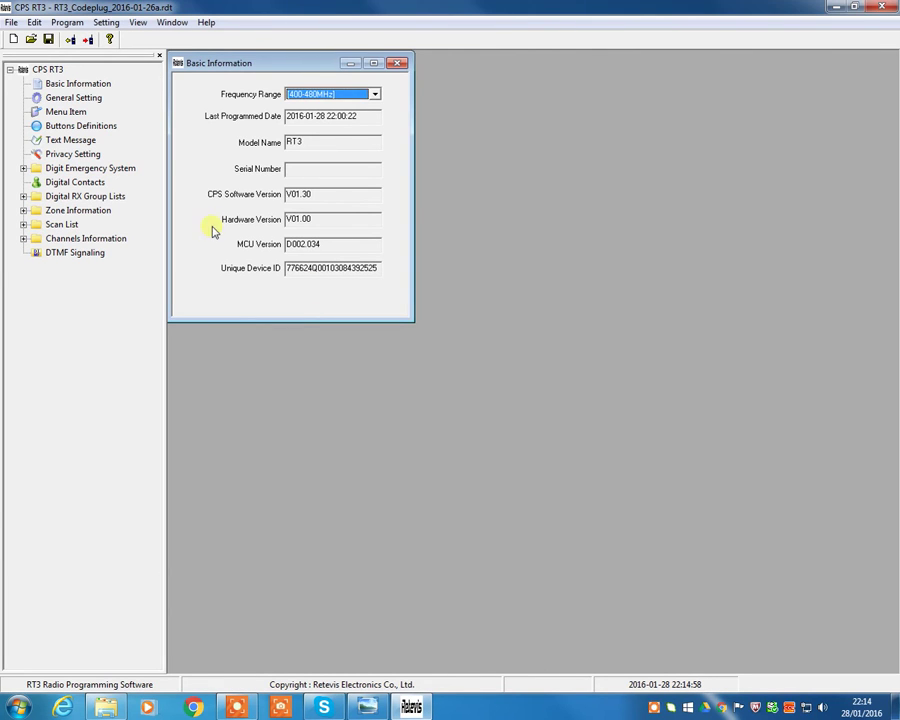
Save the codeplug under the new file name RT3_Codeplug_2016-01-28a.rdt on the Desktop.
left_click(10, 22)
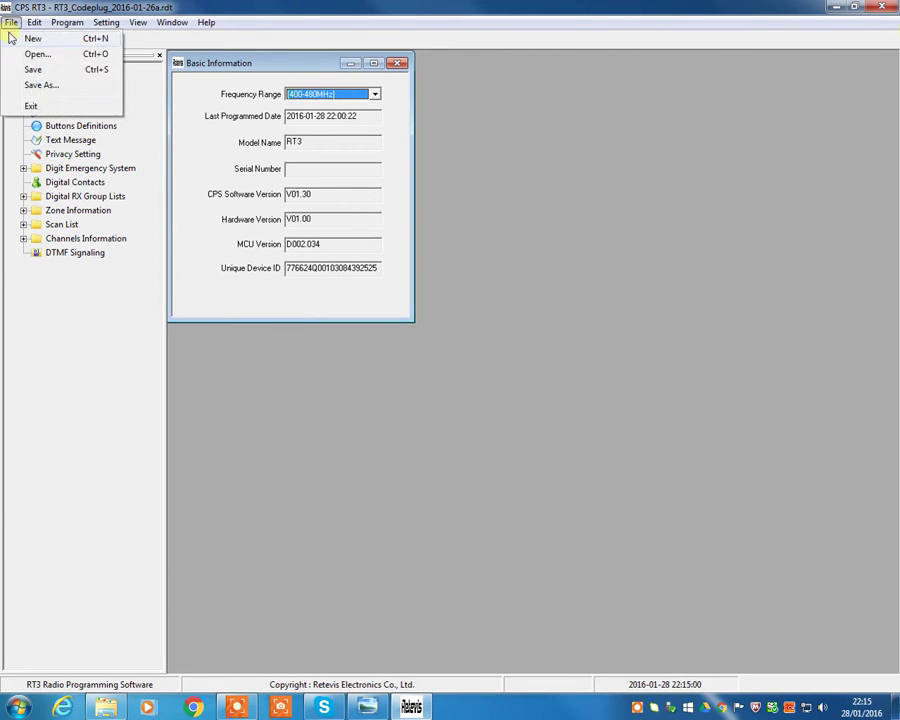
left_click(32, 87)
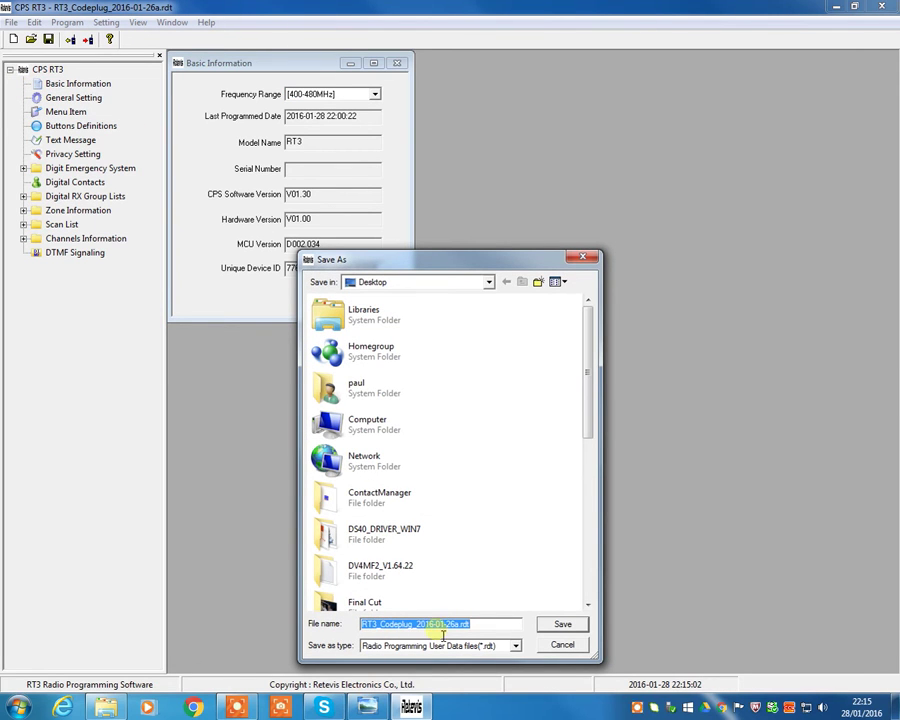
left_click(450, 626)
left_click_drag(459, 625, 449, 627)
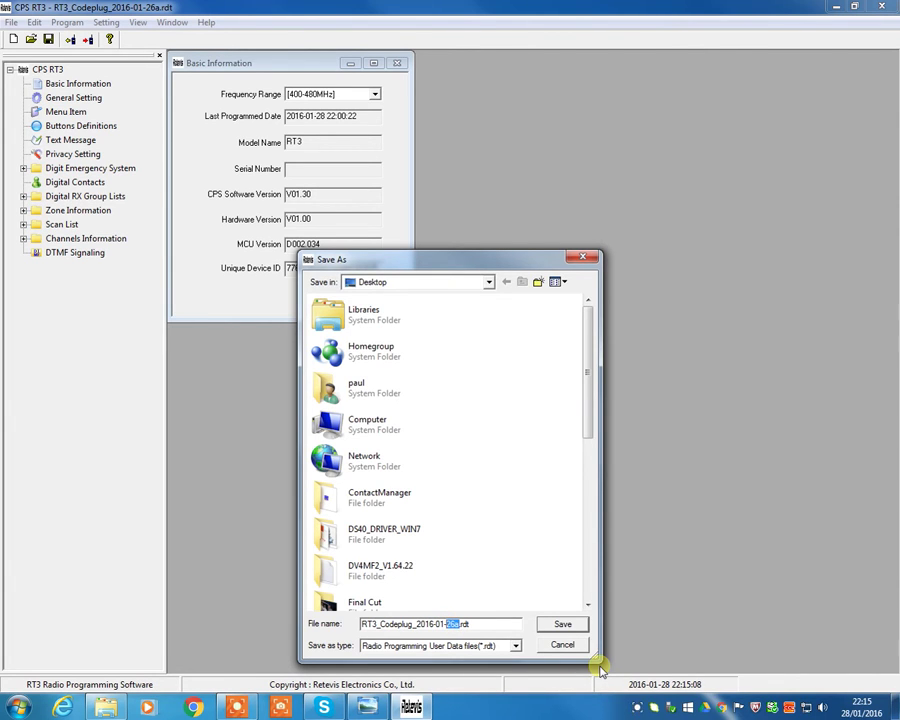
type("28")
key("Return")
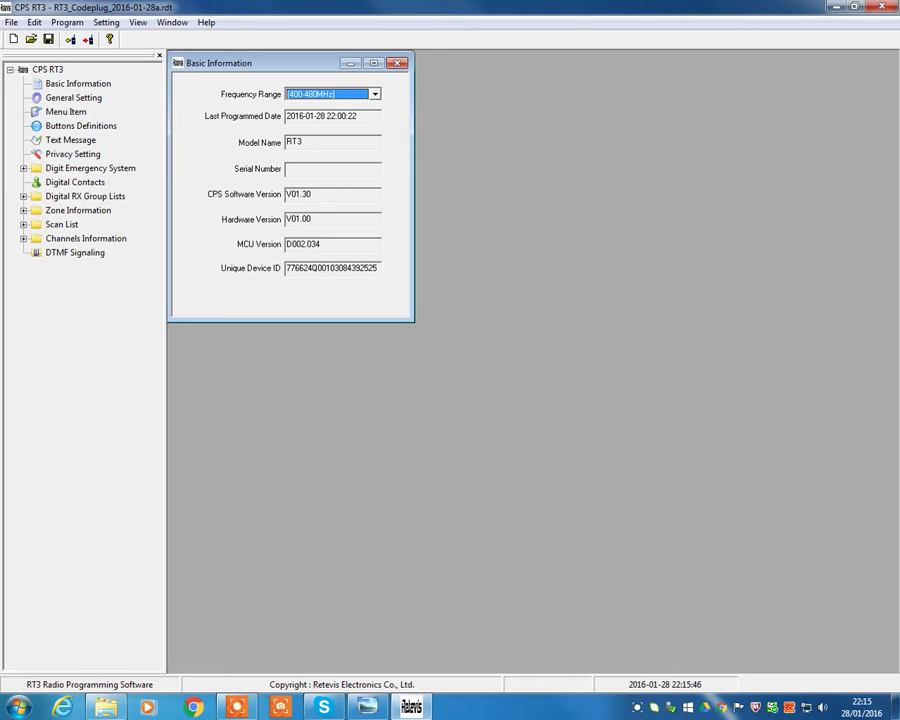
Open the radio's time settings and read its clock to compare it with the computer's current time.
left_click(106, 23)
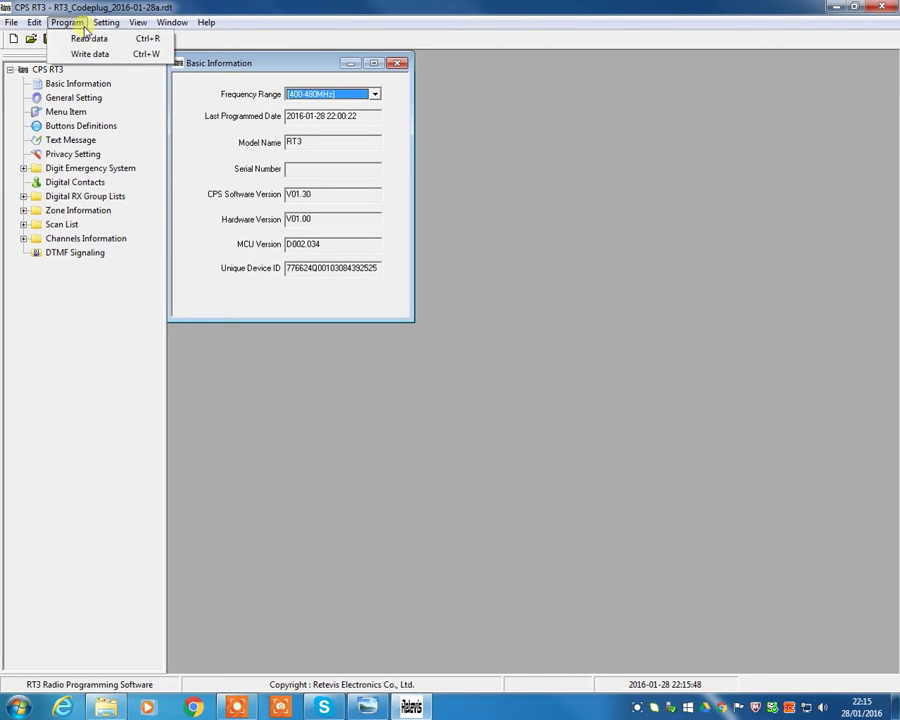
mouse_move(139, 30)
mouse_move(32, 26)
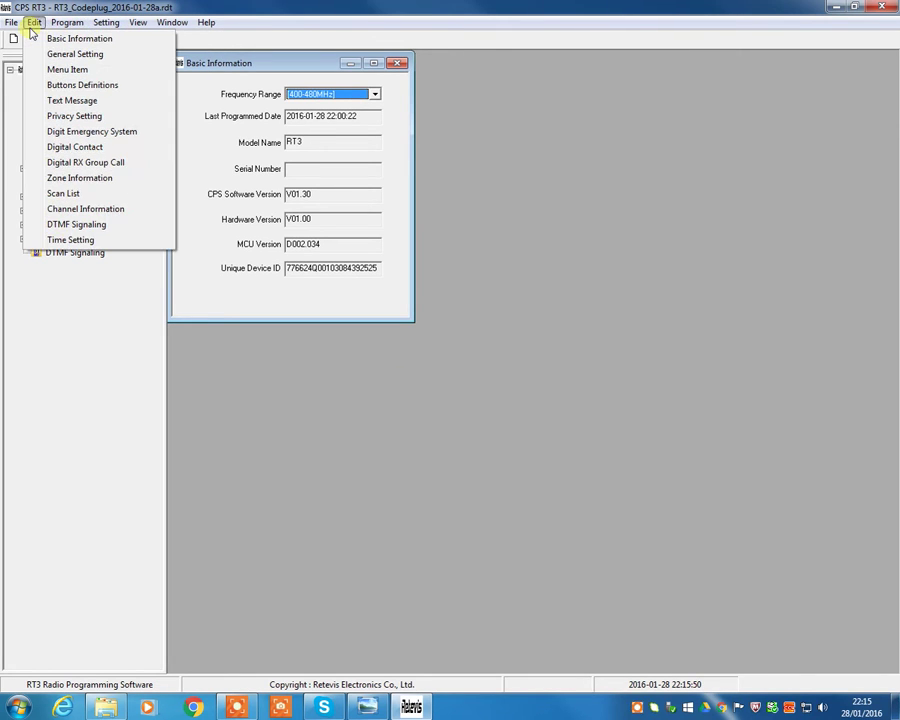
left_click(92, 241)
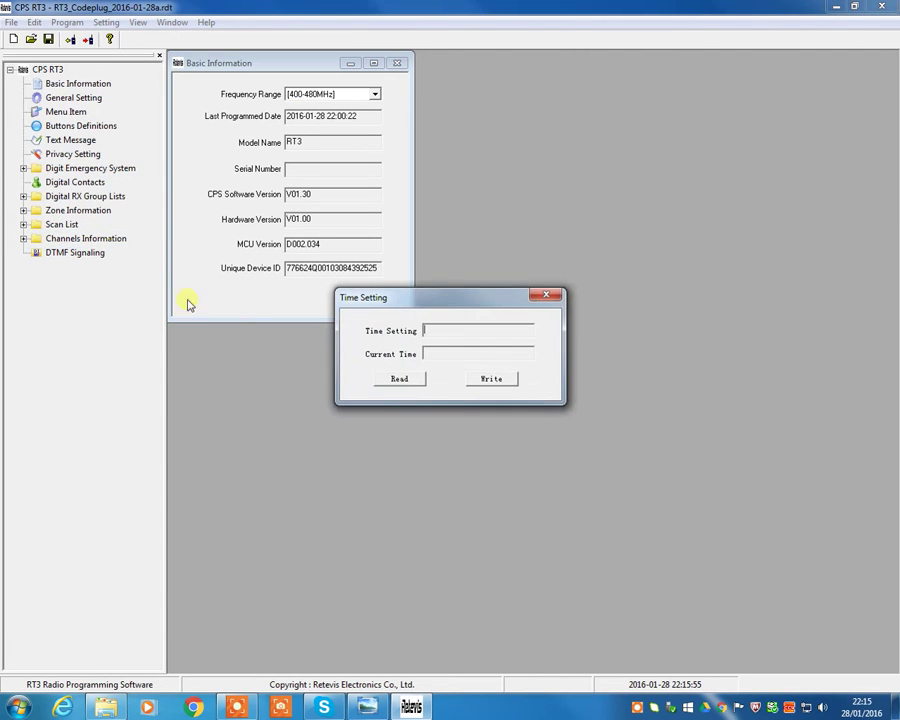
left_click(404, 381)
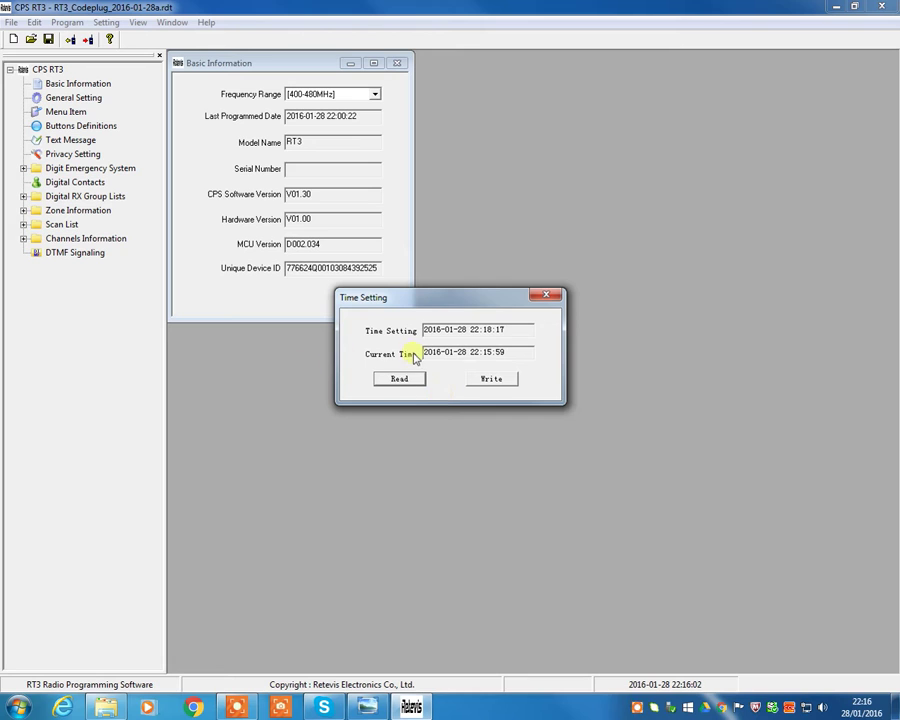
left_click_drag(518, 356, 390, 356)
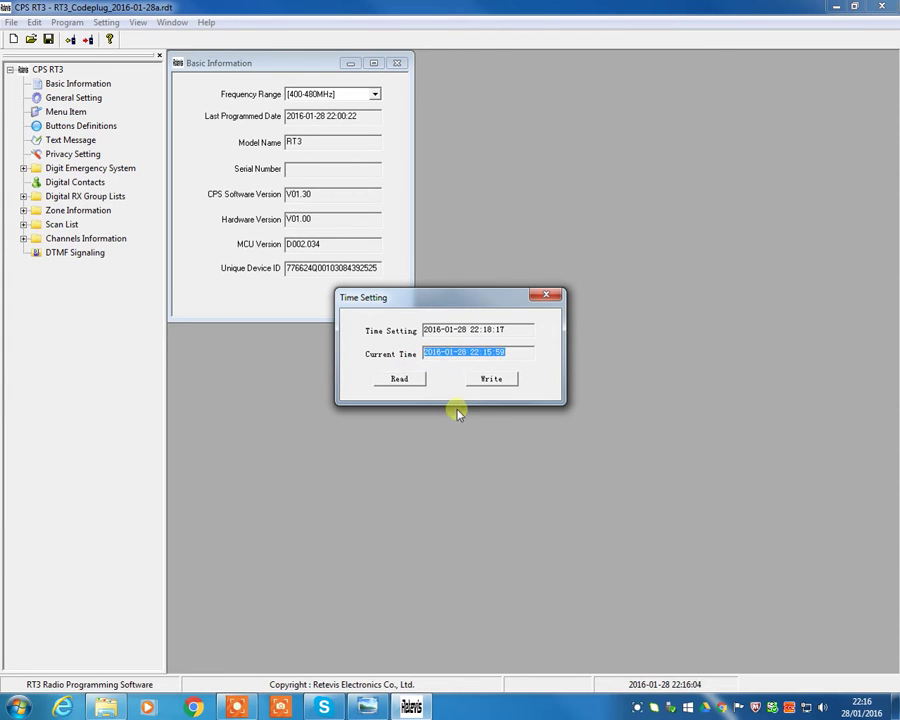
Write the computer's current time to the radio and close the time settings.
left_click(492, 381)
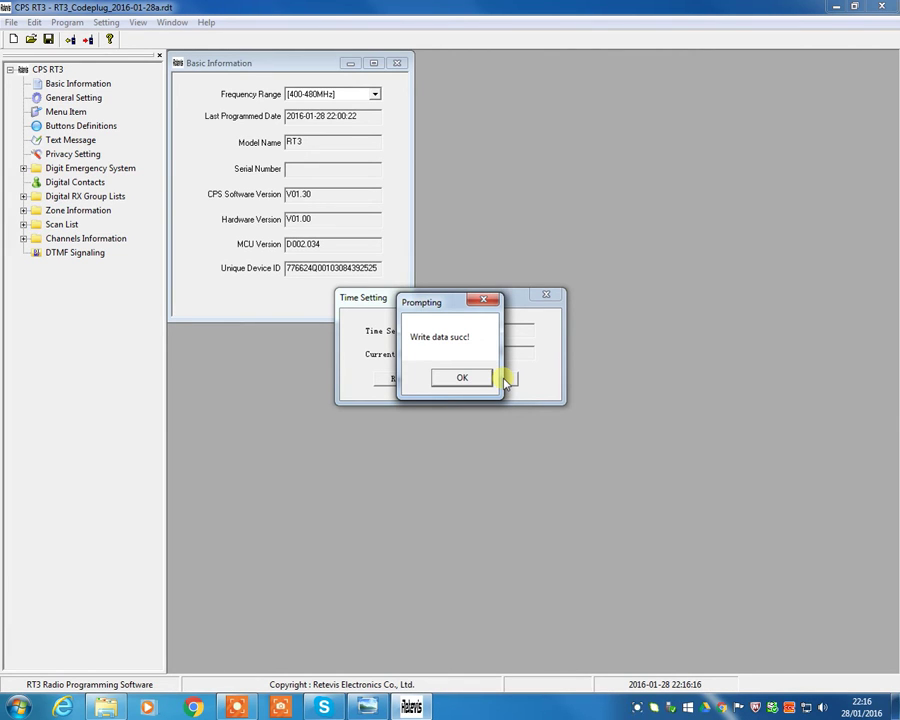
left_click(487, 376)
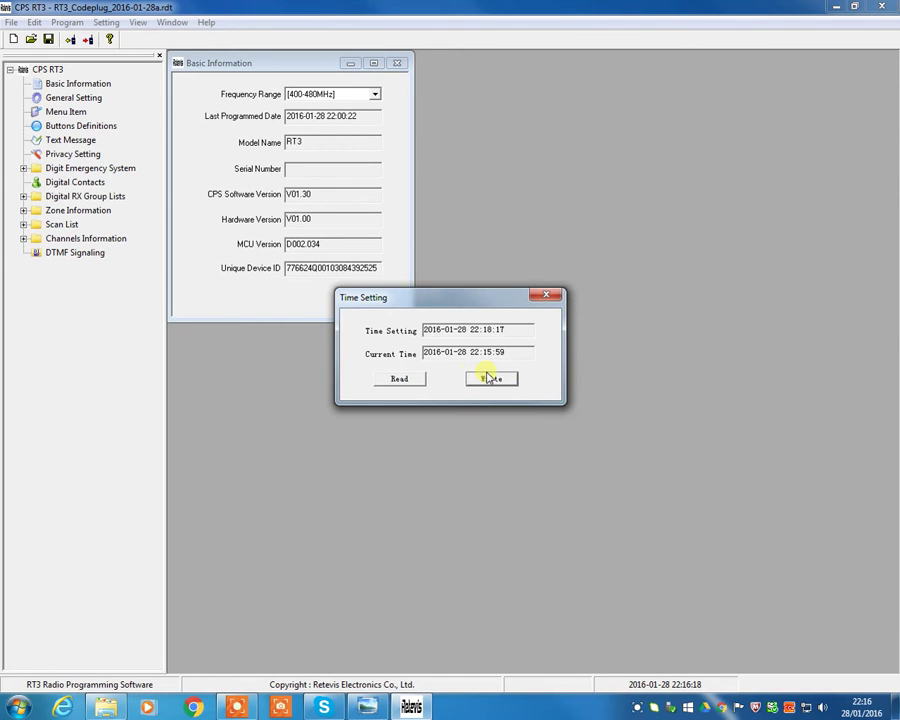
left_click(546, 295)
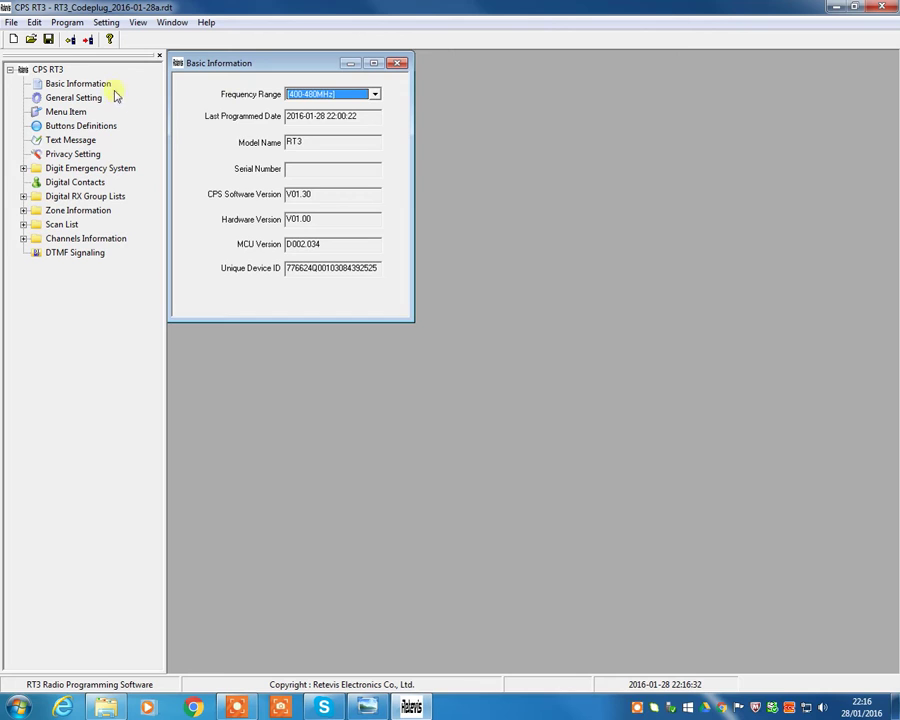
Review the available frequency ranges and close the basic information.
left_click(350, 95)
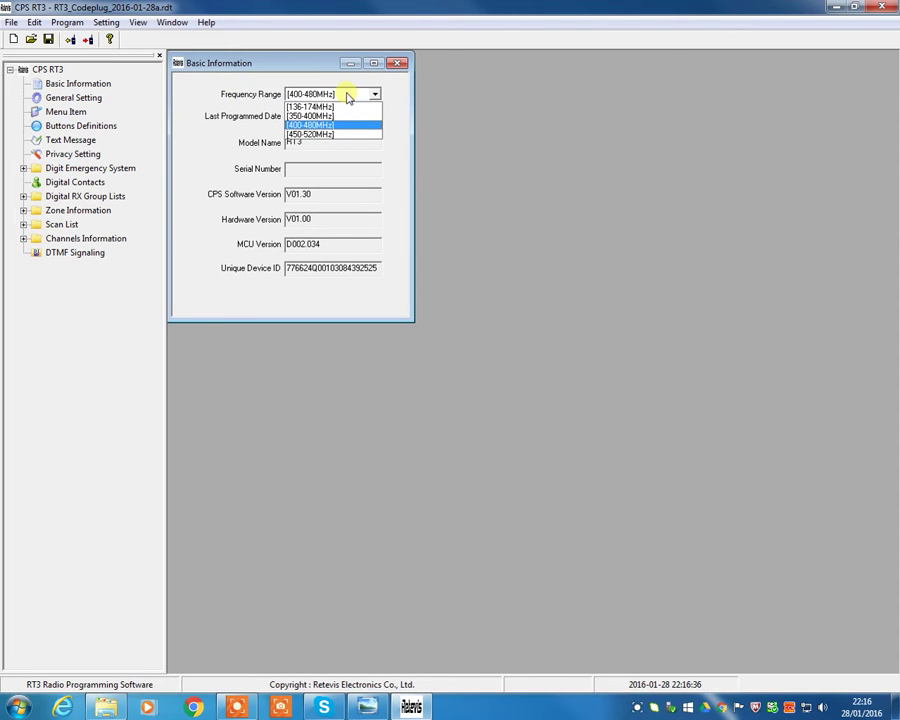
left_click(401, 63)
left_click(401, 63)
Examine the radio ID, radio name and CH Free Indication Tone in the general settings, and close them.
double_click(88, 98)
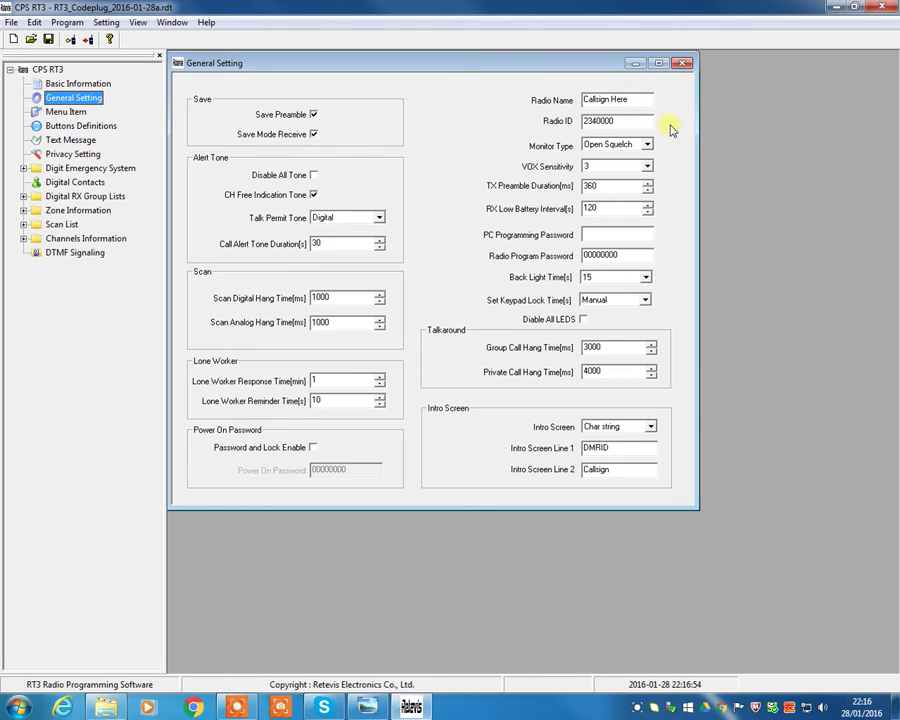
left_click_drag(655, 121, 537, 120)
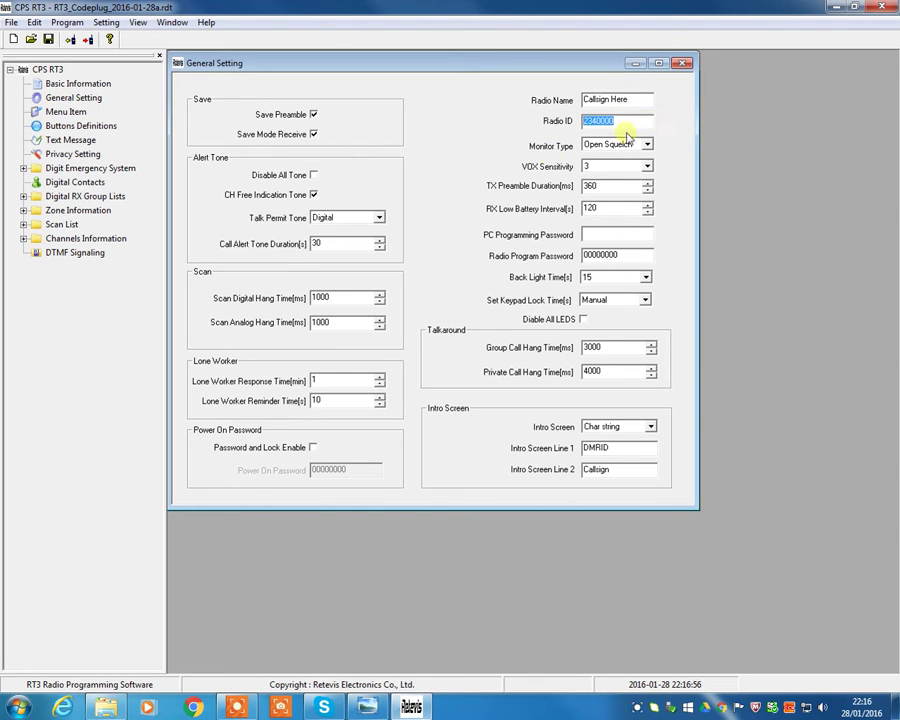
left_click_drag(650, 100, 578, 100)
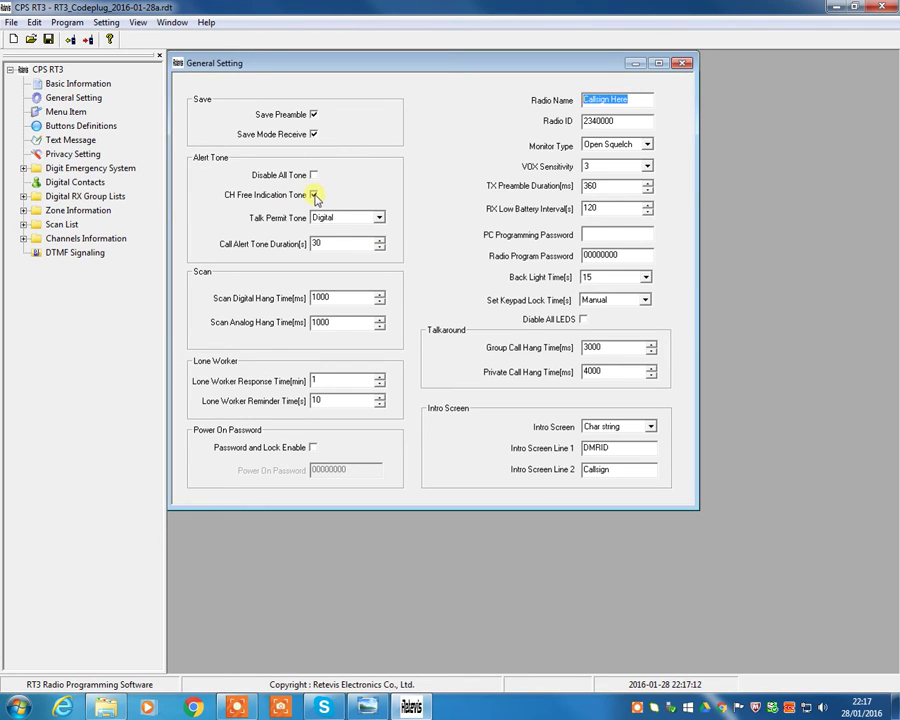
left_click(313, 195)
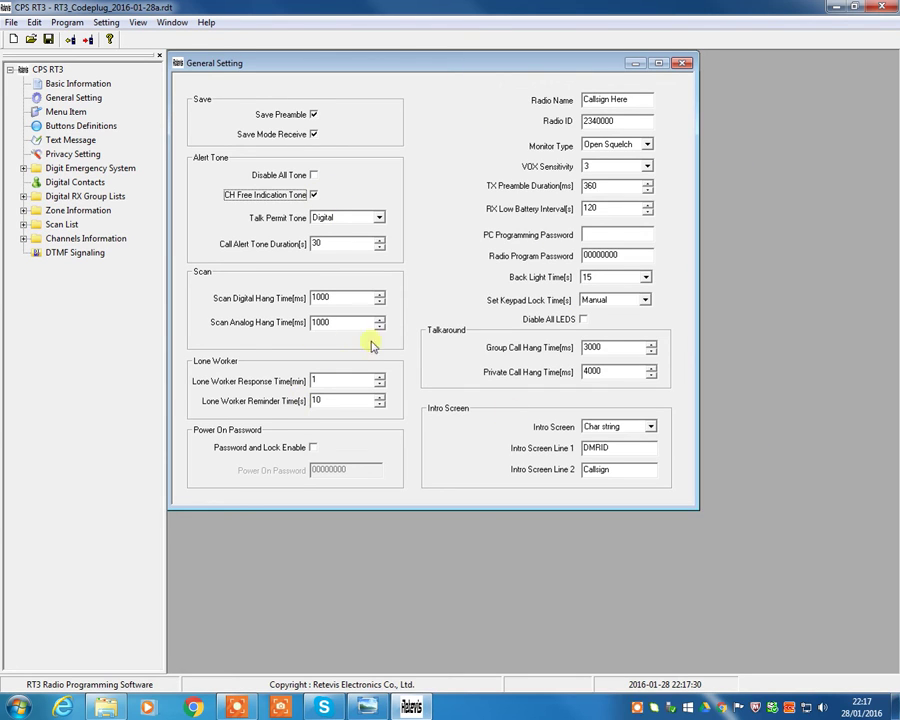
left_click(683, 63)
Review the menu item settings, close them, and open the button definitions.
left_click(66, 112)
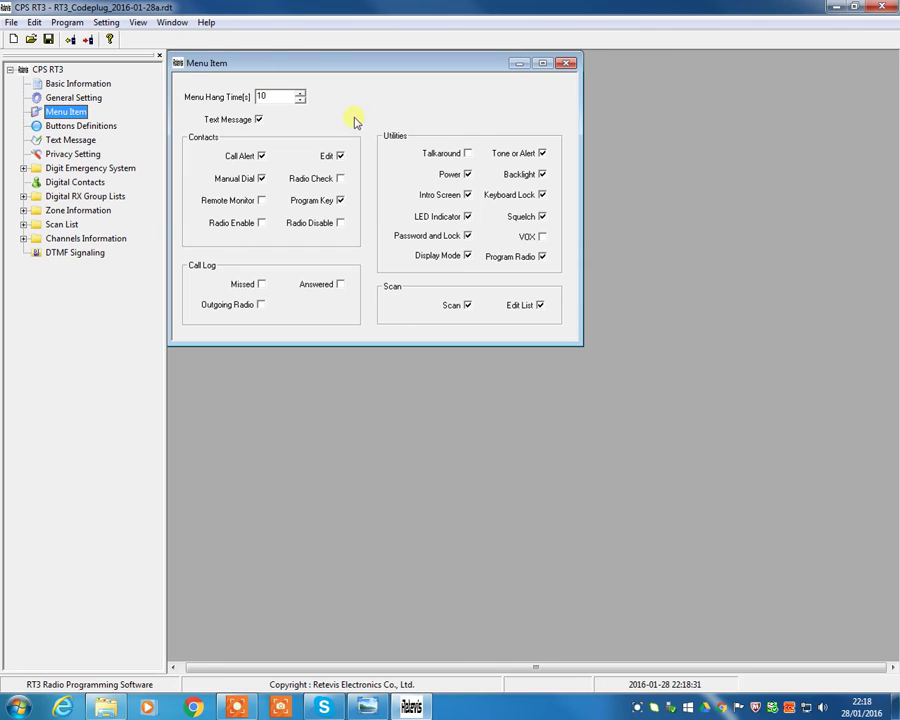
left_click(178, 63)
left_click(210, 162)
left_click(82, 126)
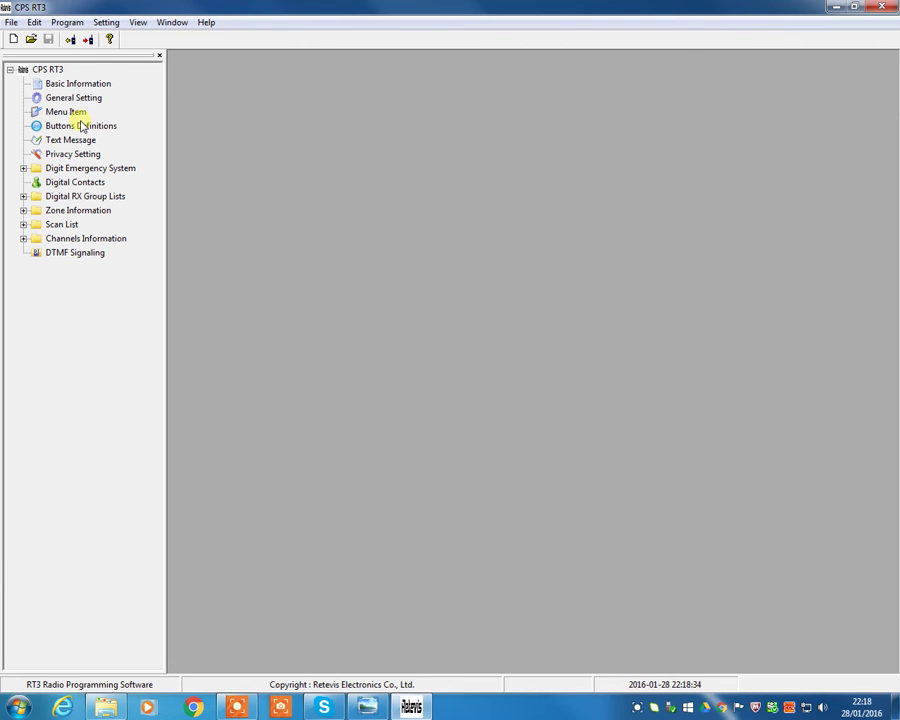
double_click(82, 126)
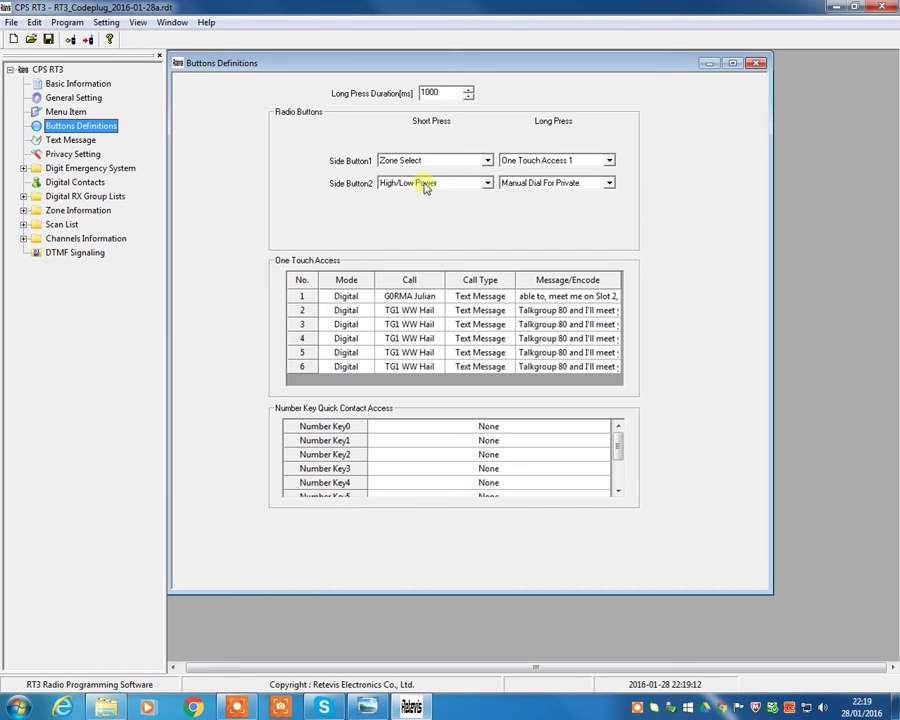
Set the long-press function of Side Button1 and Side Button2 to Unassigned (default).
left_click(512, 160)
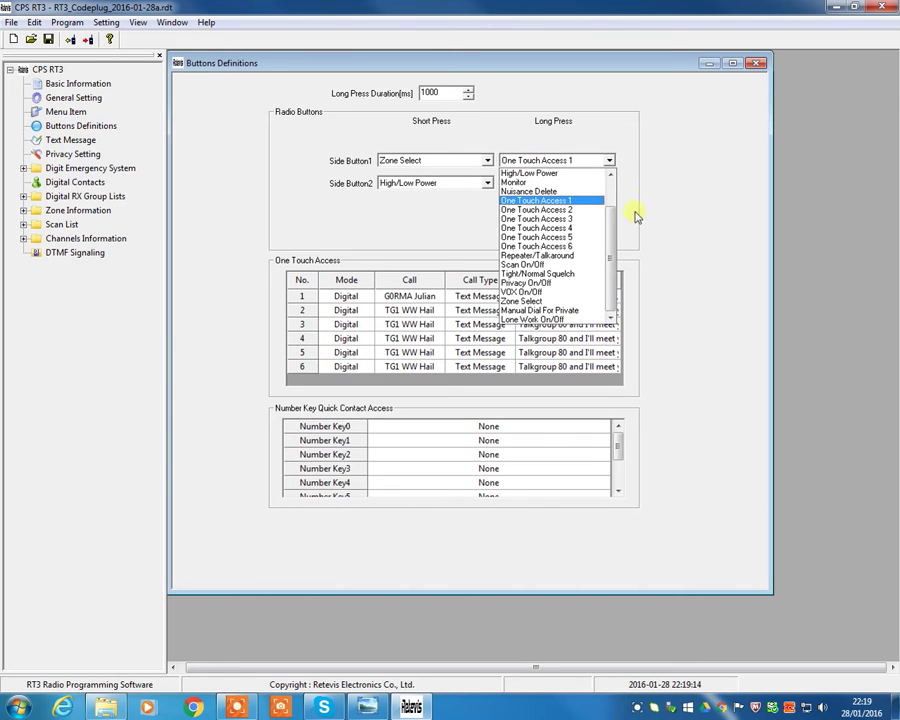
scroll(617, 232, "up", 2)
left_click(535, 174)
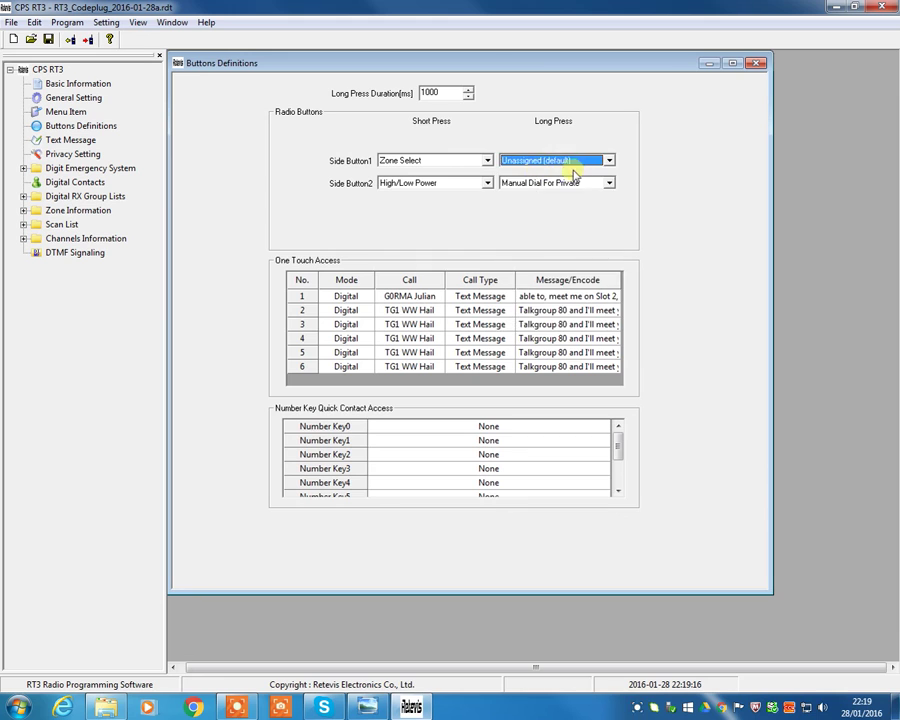
left_click(580, 184)
scroll(575, 200, "up", 2)
left_click(572, 195)
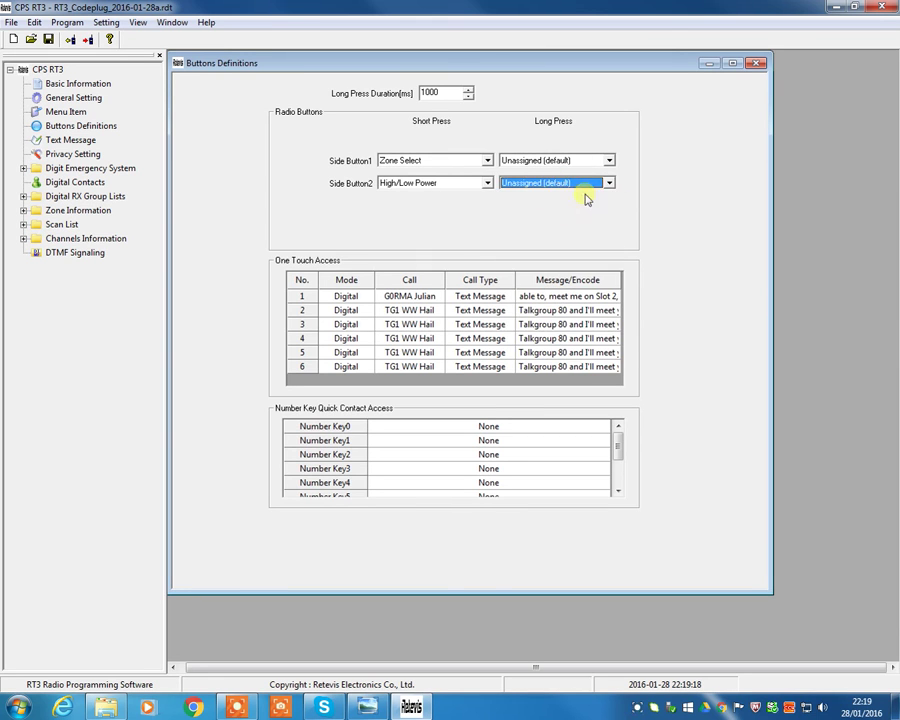
Assign Scan On/Off to the long press of Side Button2 and One Touch Access 1 to that of Side Button1.
left_click(600, 184)
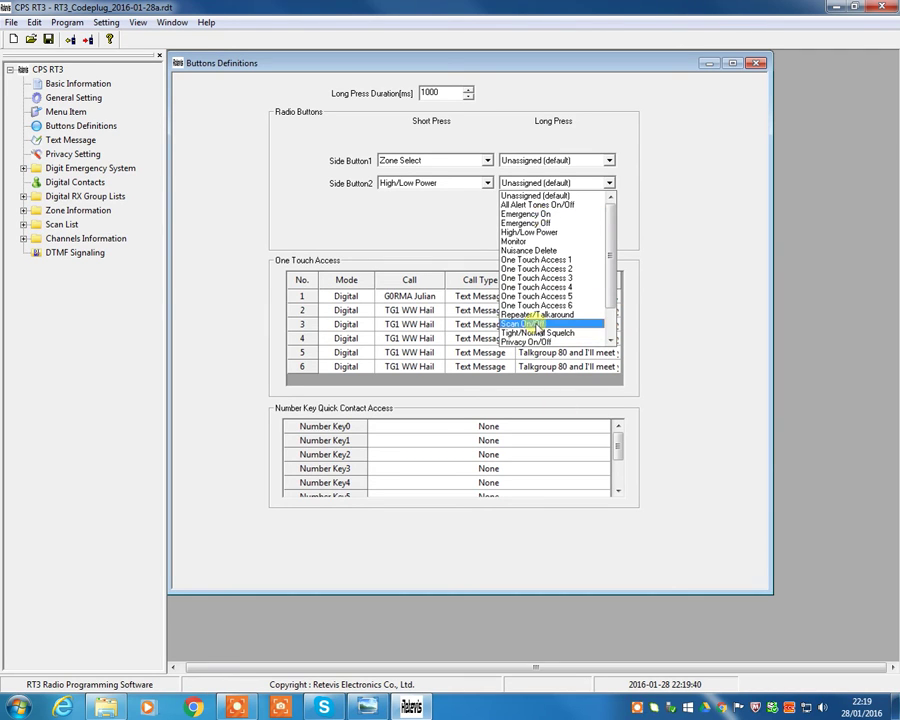
left_click(548, 325)
left_click(556, 183)
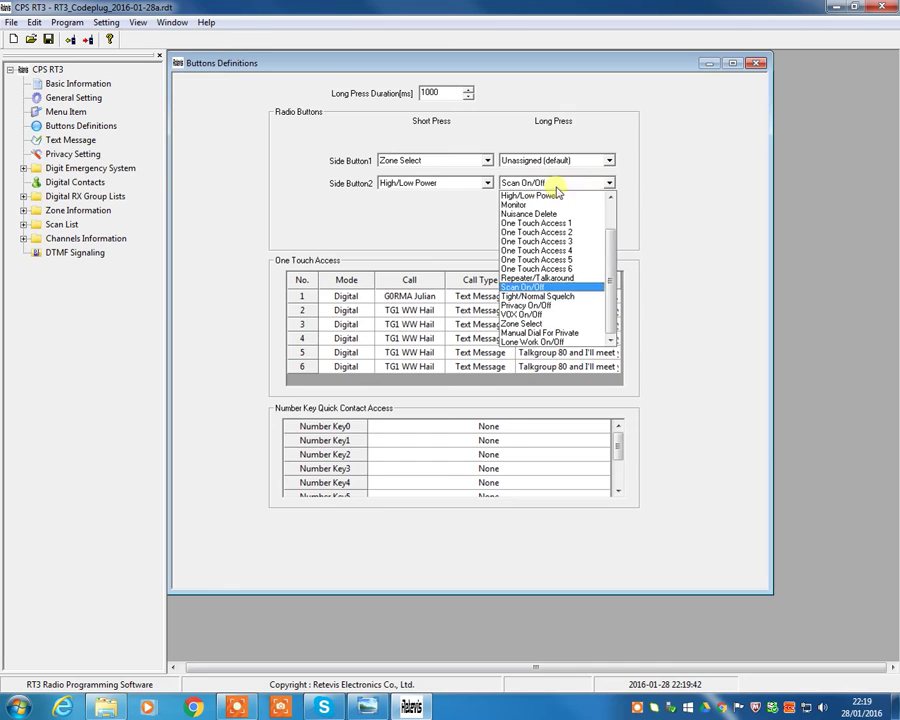
left_click_drag(613, 250, 613, 187)
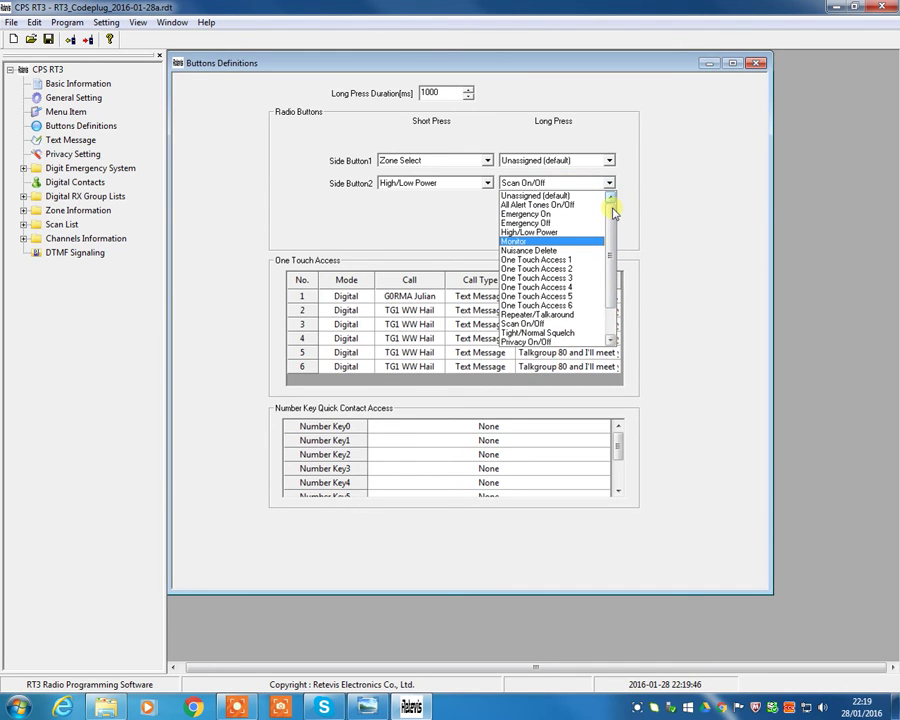
left_click_drag(613, 255, 609, 283)
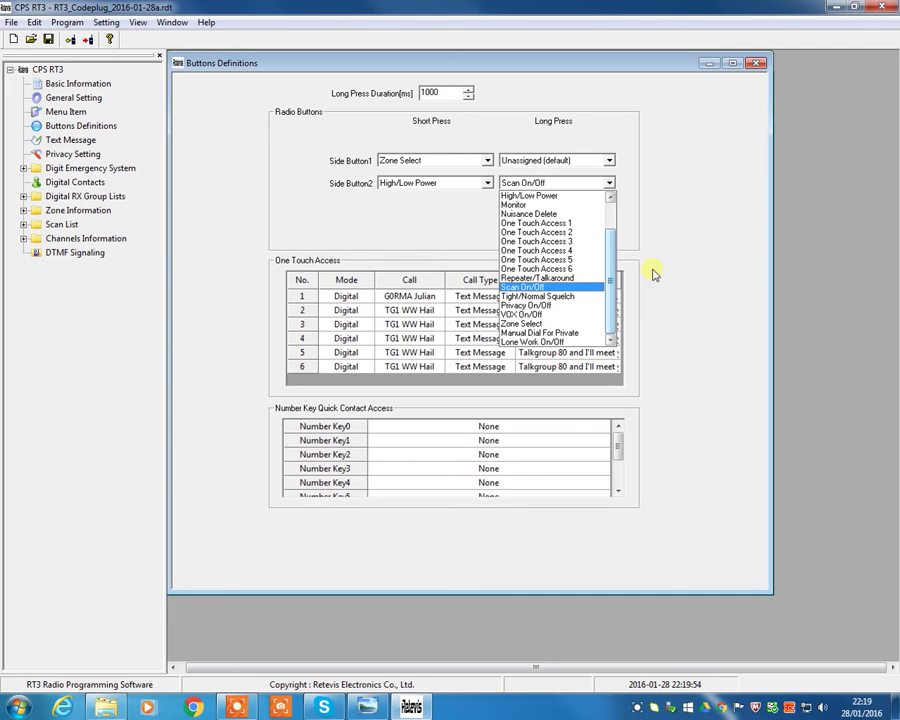
left_click(607, 182)
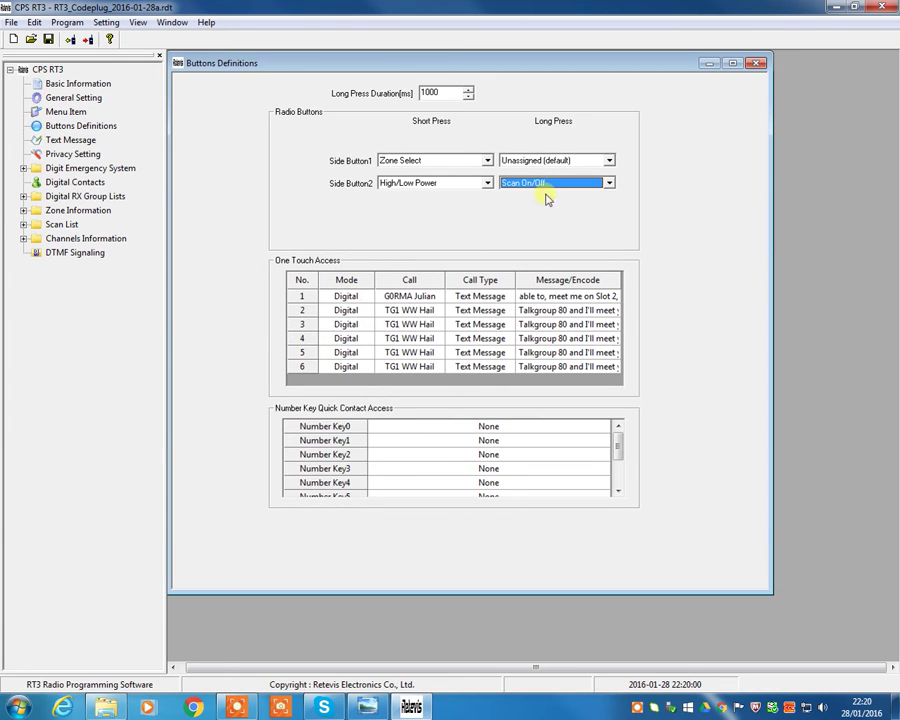
left_click(544, 161)
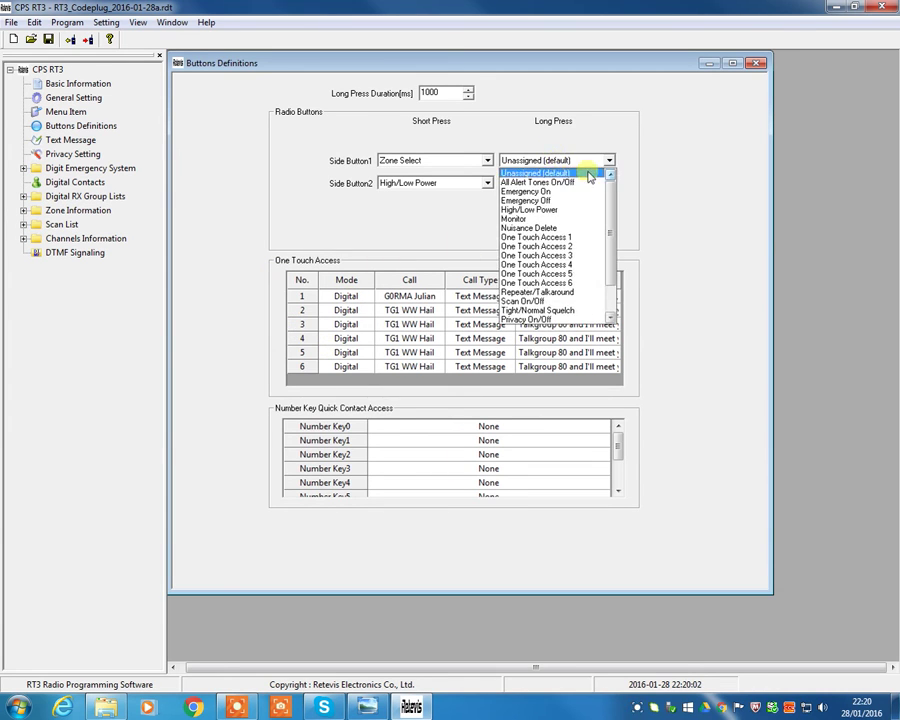
left_click(585, 237)
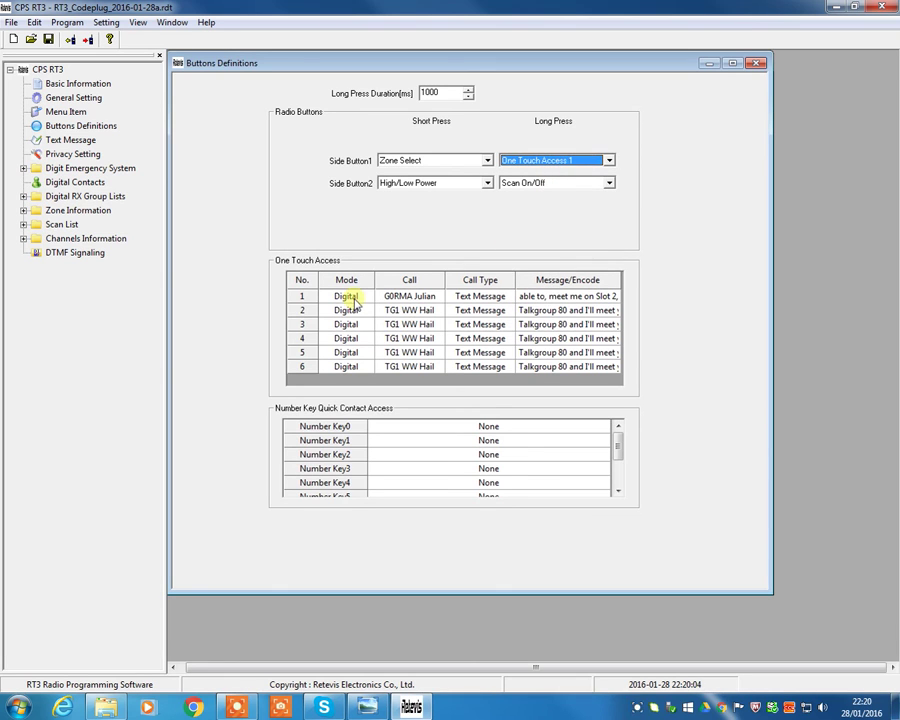
Examine the call type options, called contact and message assigned to the first One Touch Access entry.
left_click(471, 297)
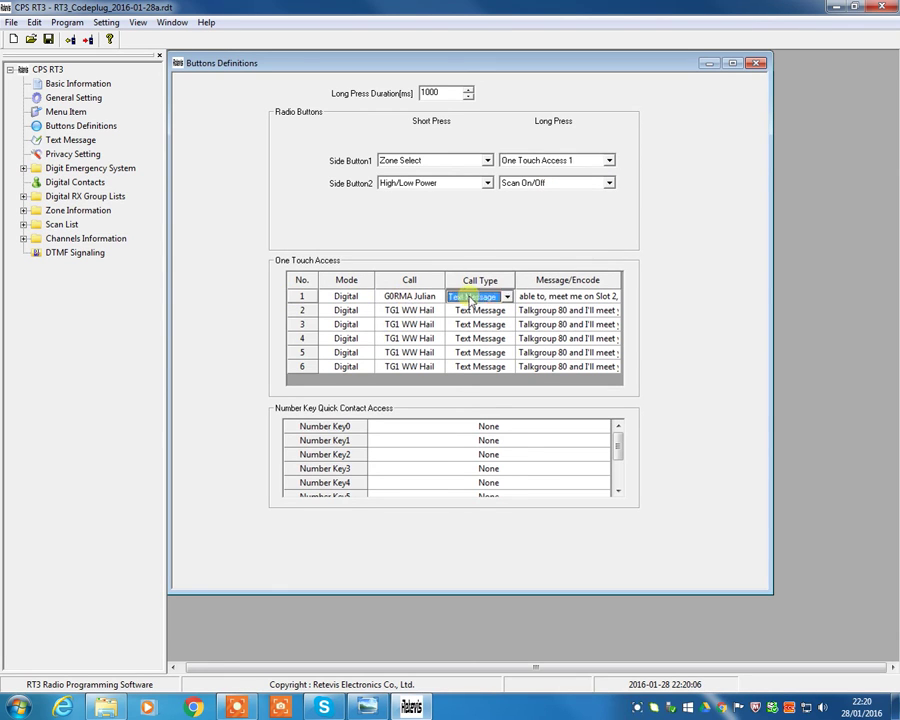
left_click(471, 297)
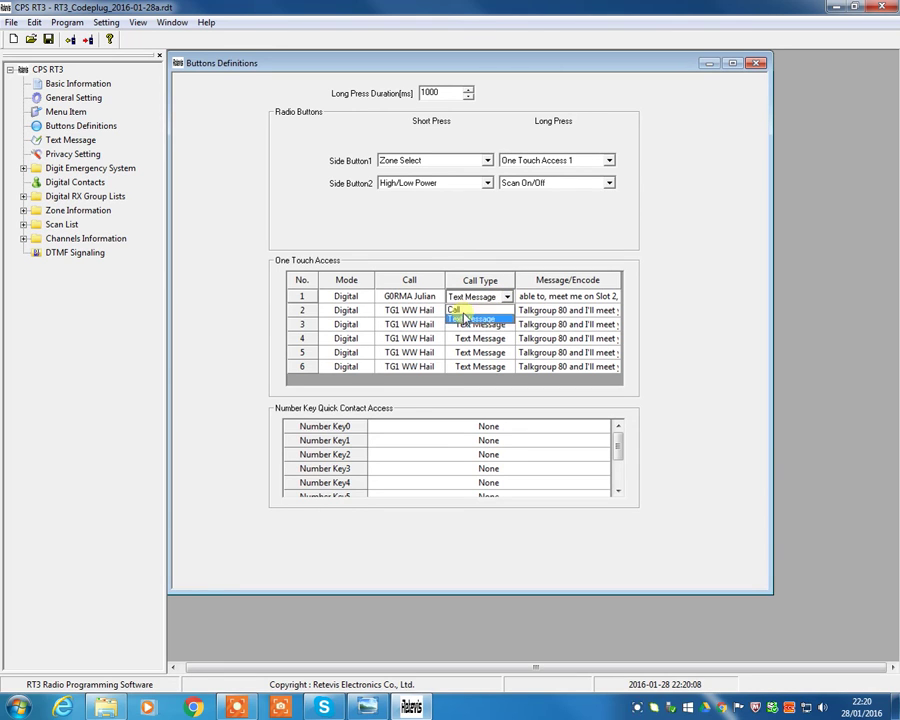
left_click(468, 277)
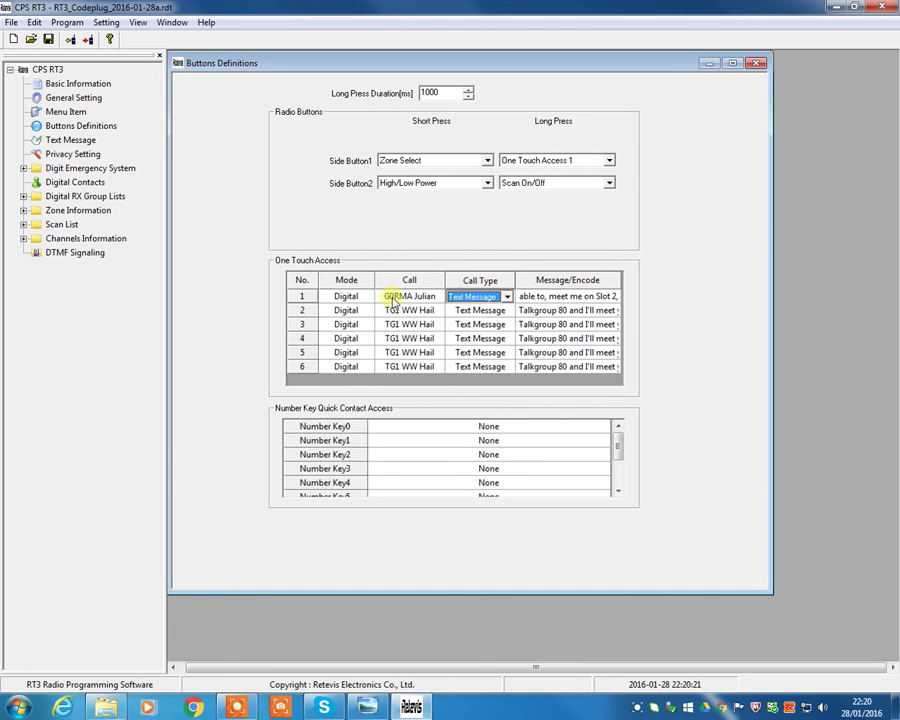
left_click(398, 296)
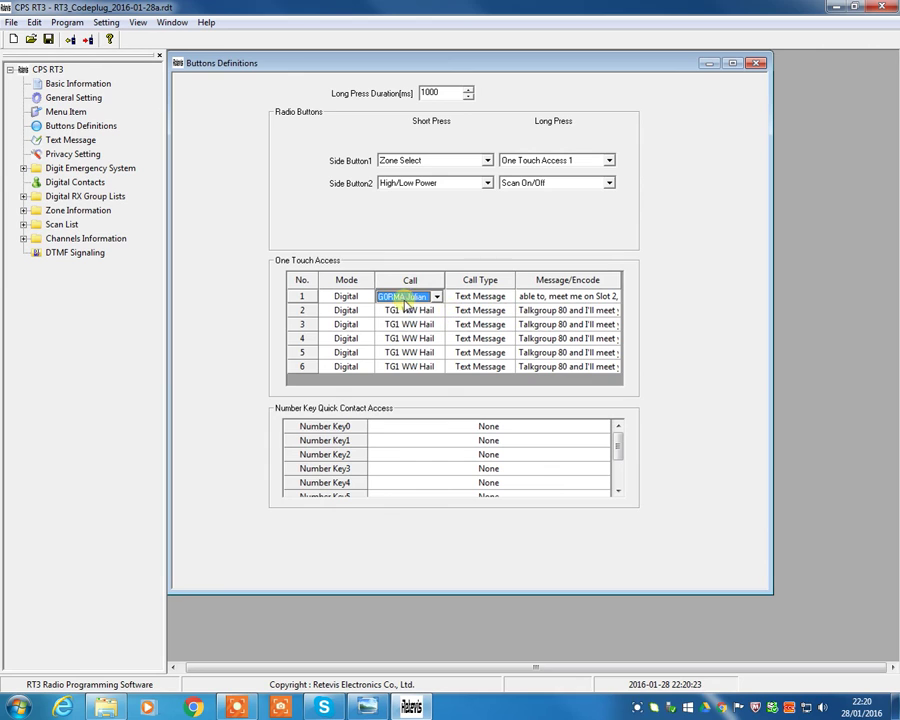
left_click(603, 297)
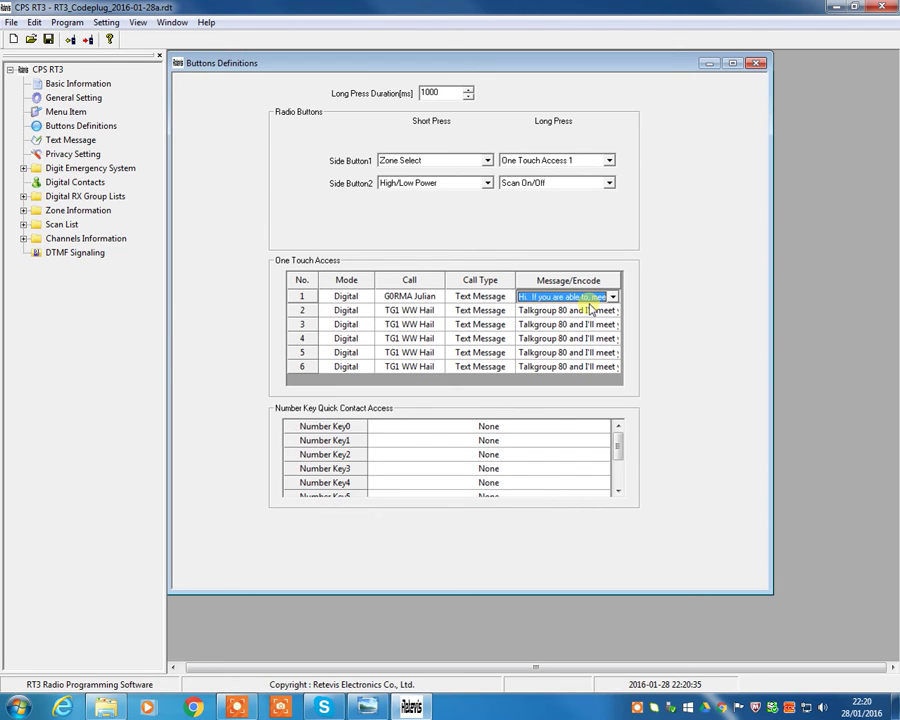
Review the stored text messages, and close both that list and the button definitions.
left_click(67, 140)
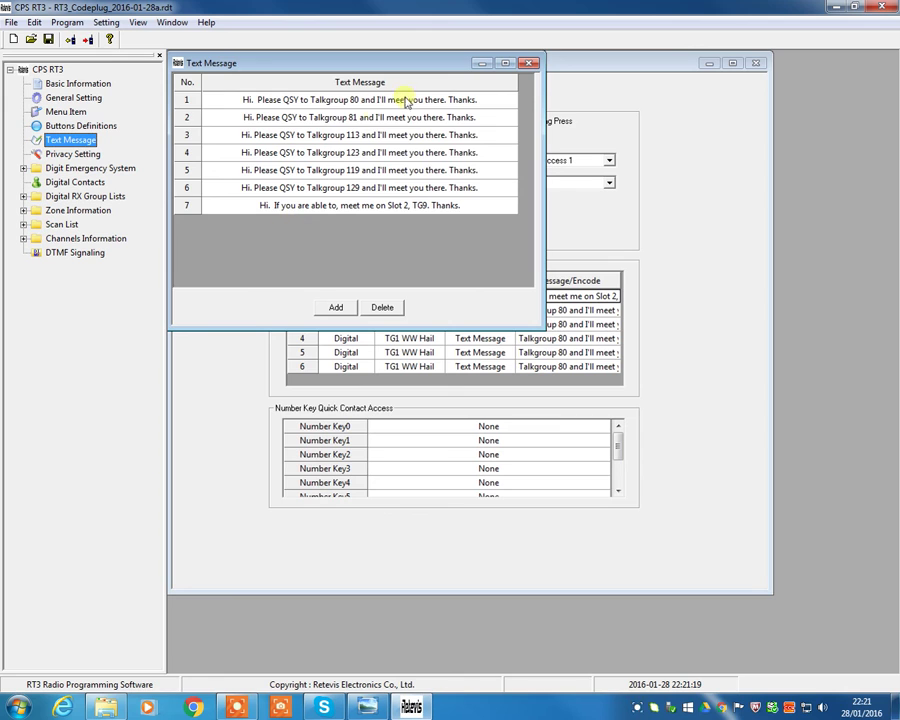
left_click(530, 63)
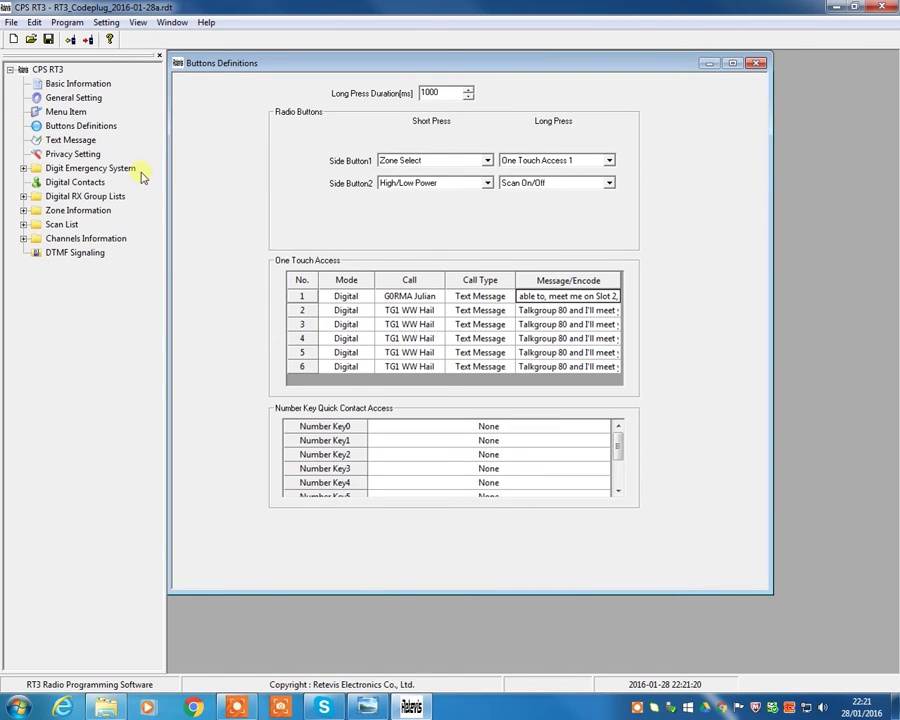
double_click(177, 63)
Review the basic and enhanced key values in the privacy settings, and close them.
left_click(79, 155)
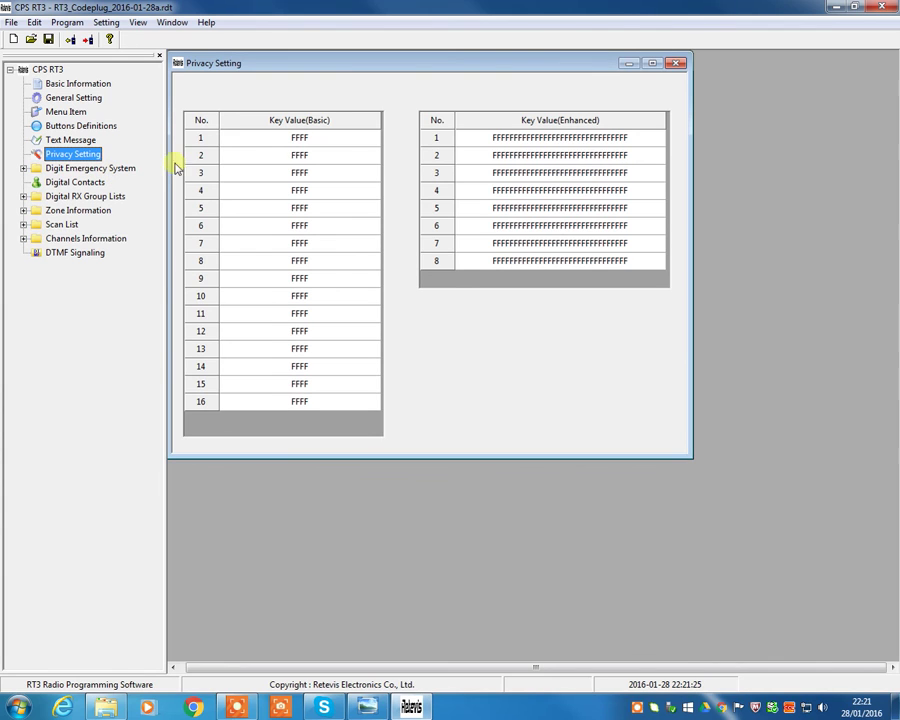
left_click(677, 63)
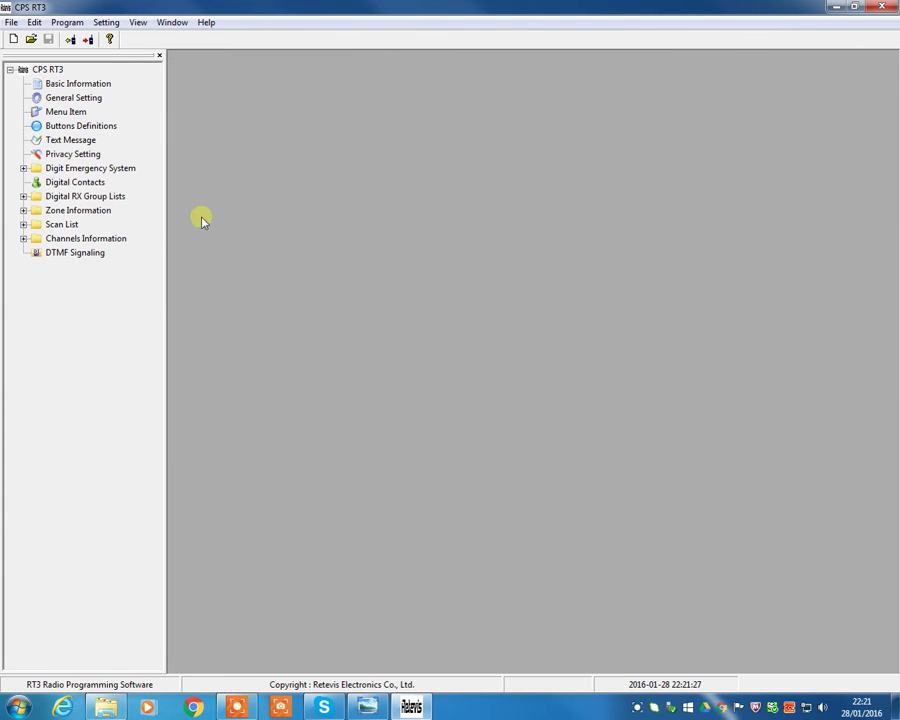
left_click(58, 168)
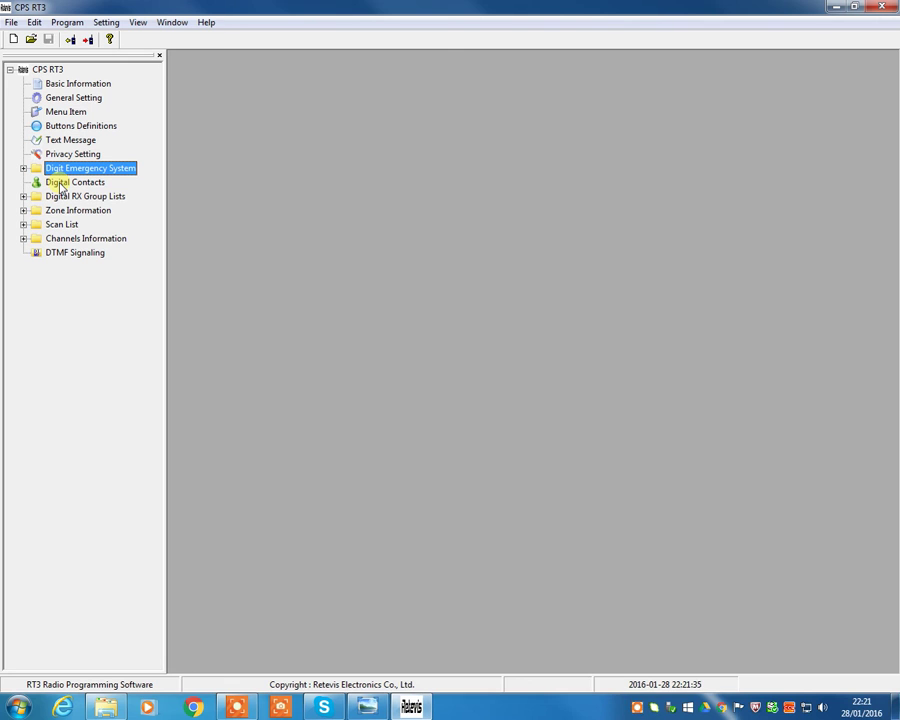
Open the digital contacts and examine the call type, call ID and receive tone of the group and private call entries.
double_click(60, 184)
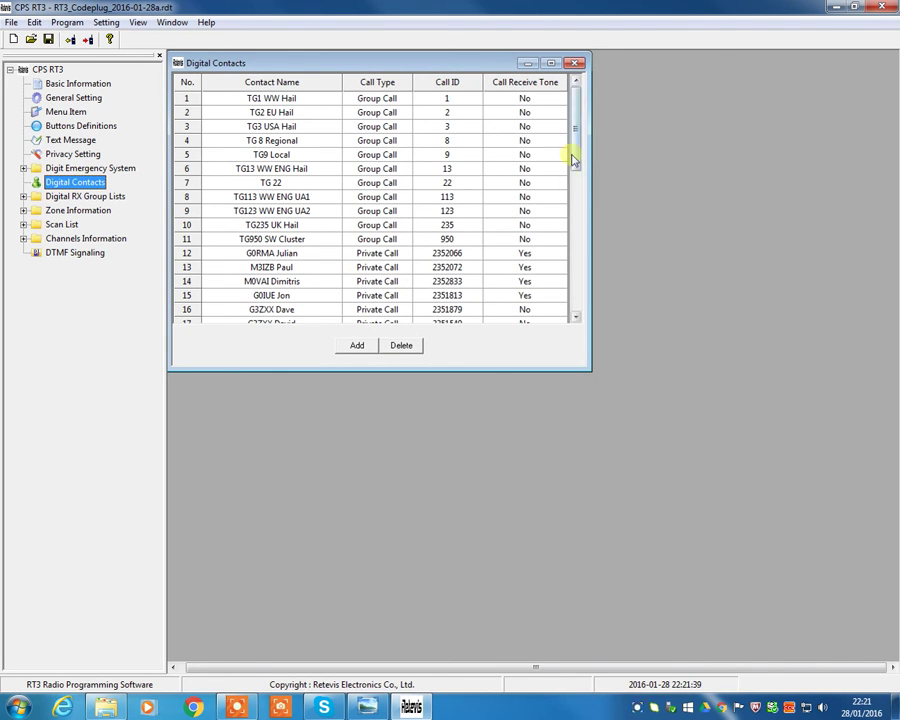
mouse_move(570, 124)
left_mouse_down()
mouse_move(576, 137)
mouse_move(576, 110)
left_mouse_up()
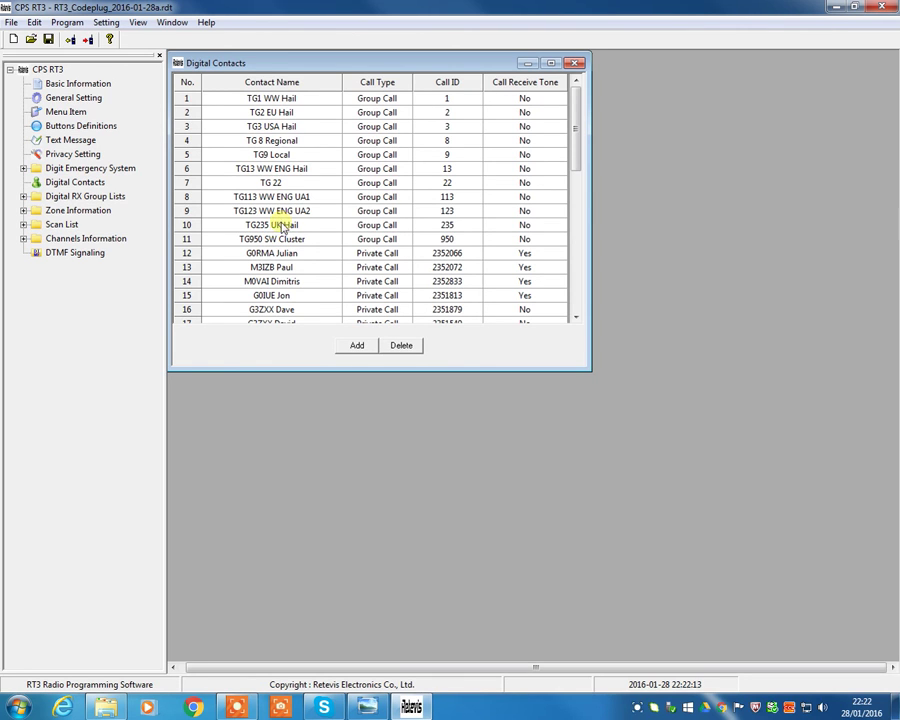
left_click_drag(575, 145, 573, 94)
scroll(578, 165, "down", 1)
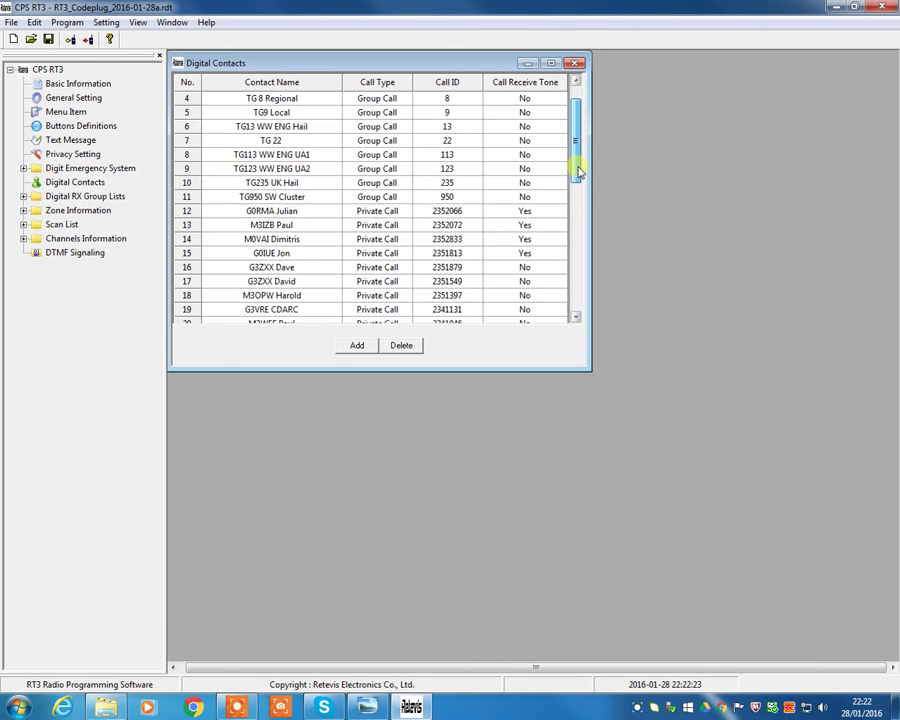
left_click(205, 225)
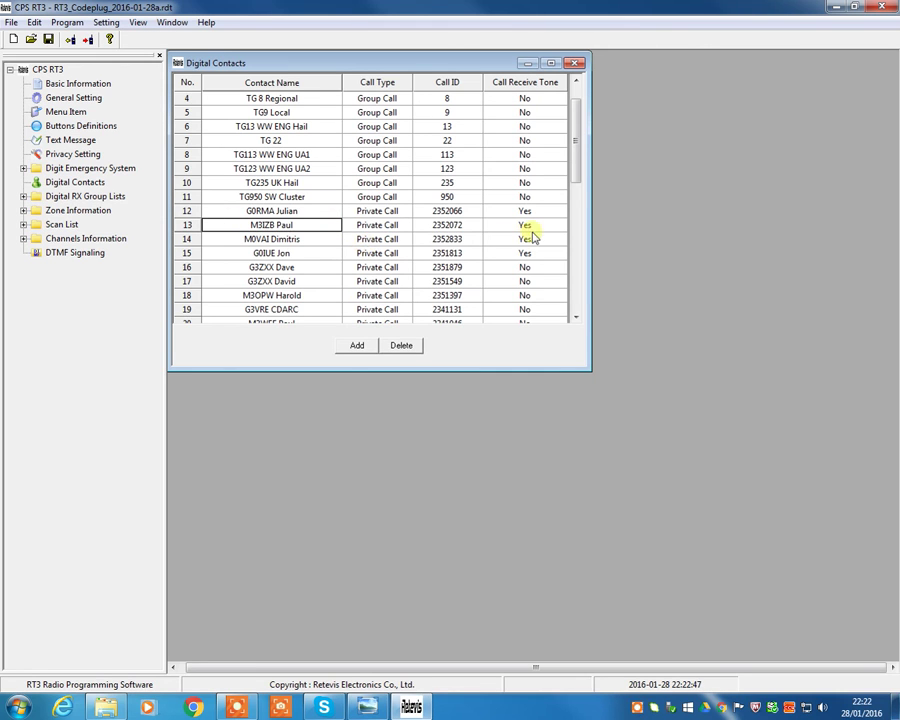
scroll(572, 178, "down", 1)
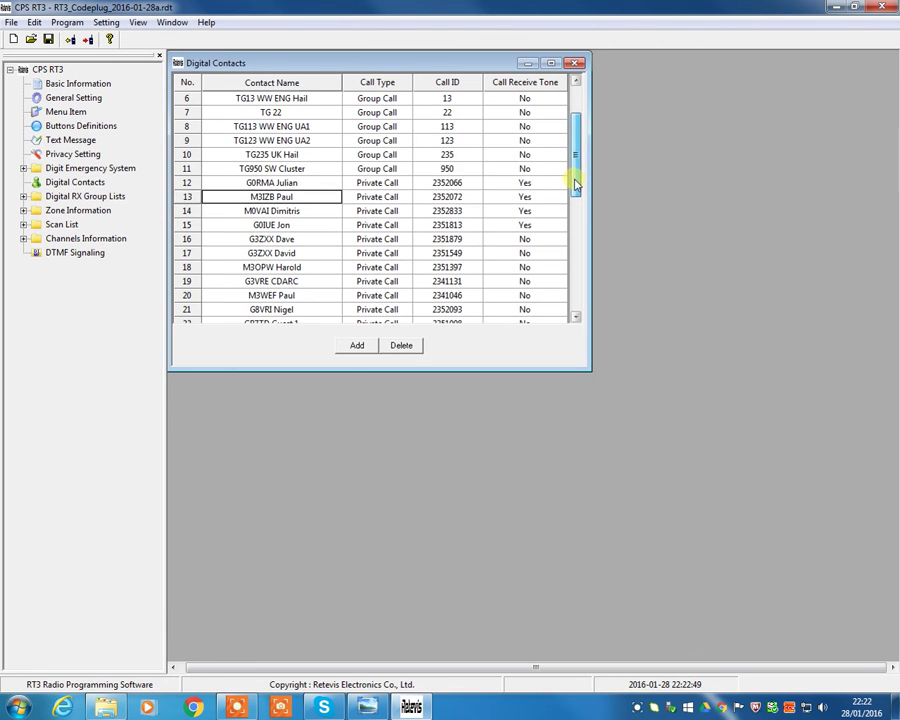
scroll(576, 183, "down", 1)
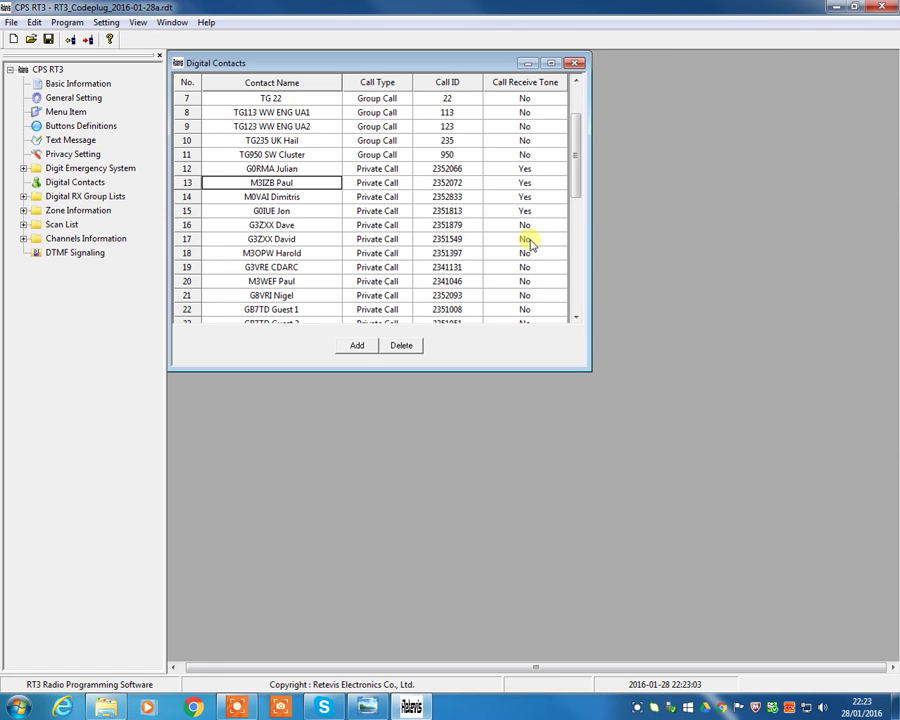
left_click_drag(574, 186, 577, 277)
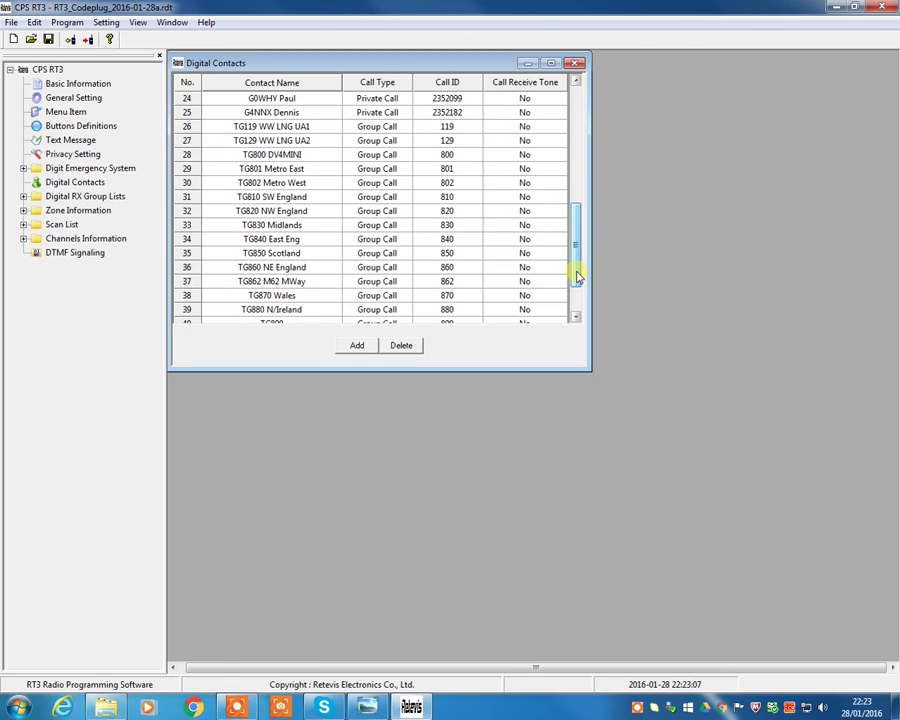